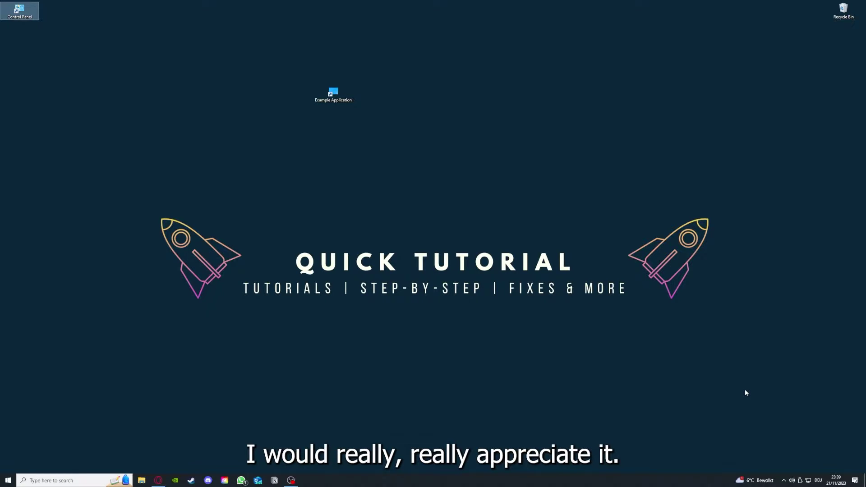
- Sweep a selection across the desktop icons and briefly view the Example Application shortcut's target in Explorer
left_click(614, 325)
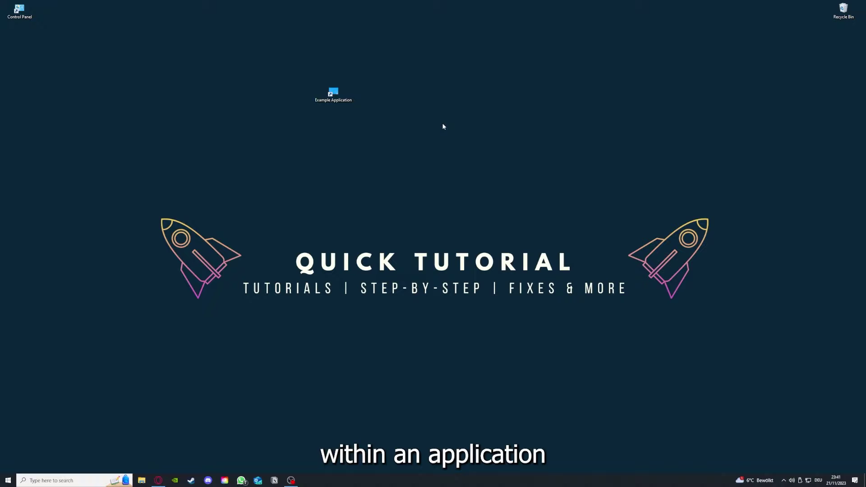
mouse_move(114, 168)
left_mouse_down()
mouse_move(150, 203)
mouse_move(733, 363)
left_mouse_up()
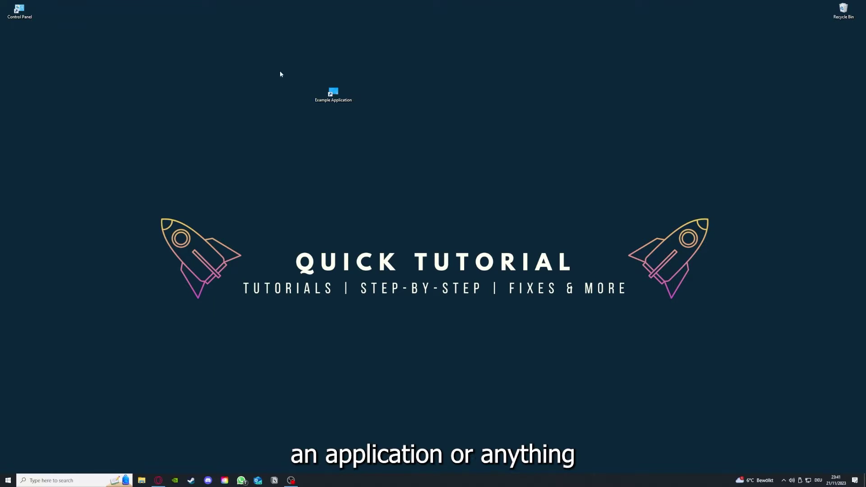
left_click_drag(113, 168, 718, 355)
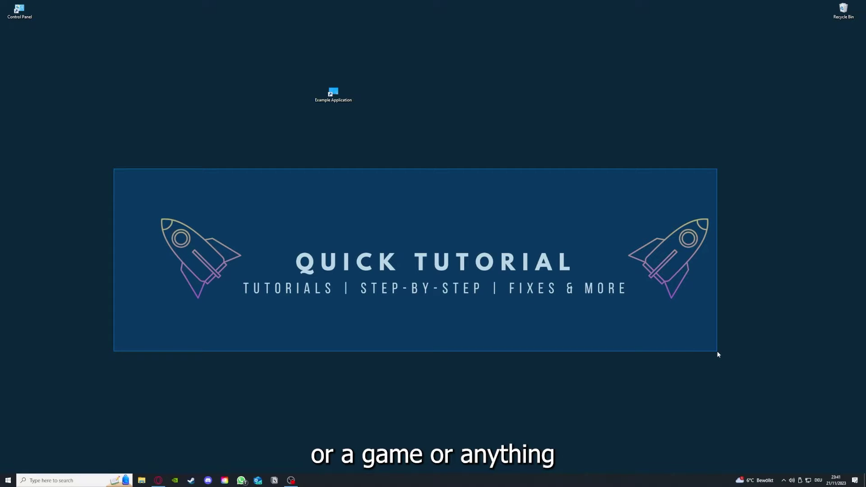
left_click_drag(718, 354, 732, 366)
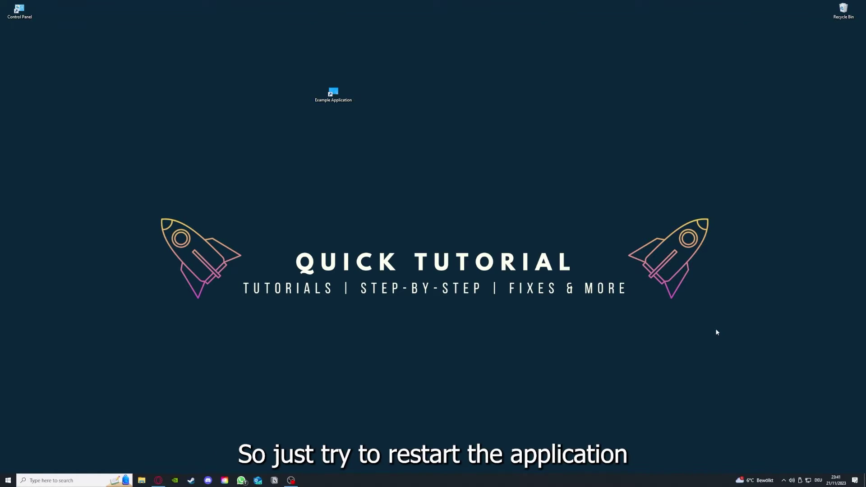
double_click(332, 97)
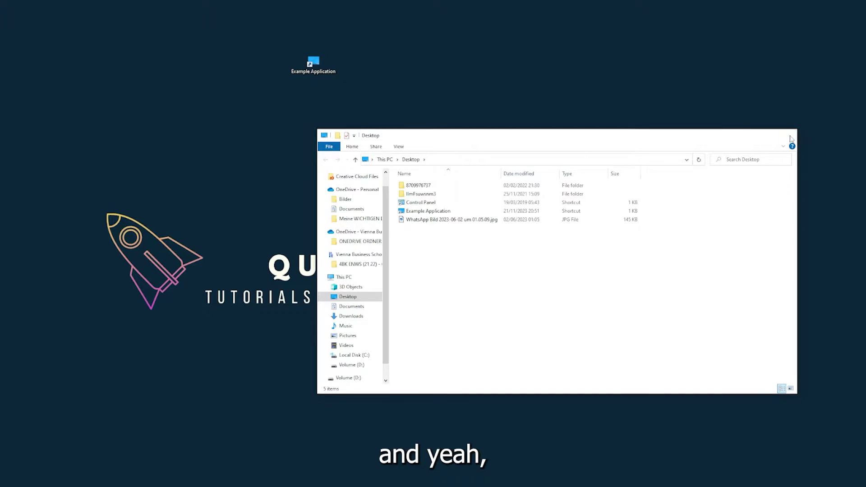
left_click(790, 138)
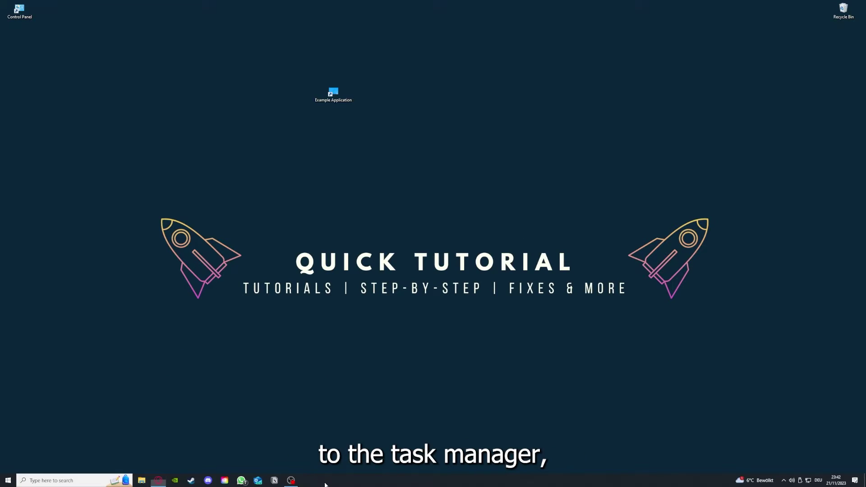
- Launch Task Manager from the taskbar and end the selected Task Manager process
right_click(326, 482)
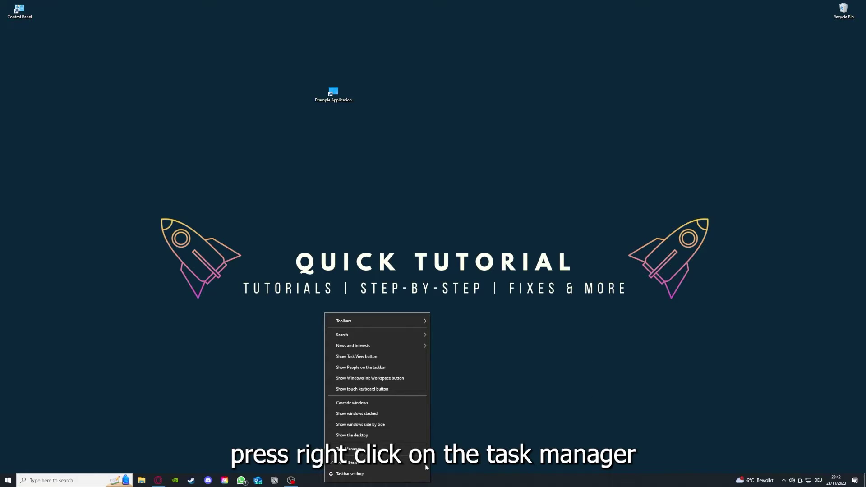
left_click(342, 447)
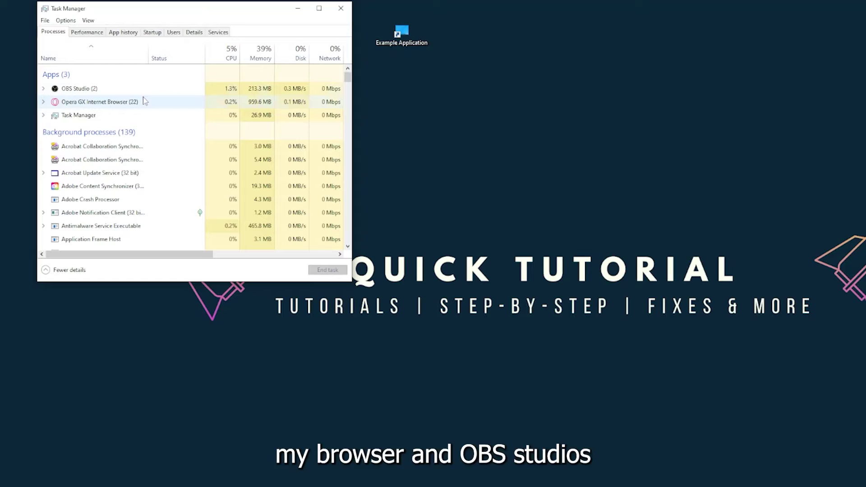
left_click(163, 119)
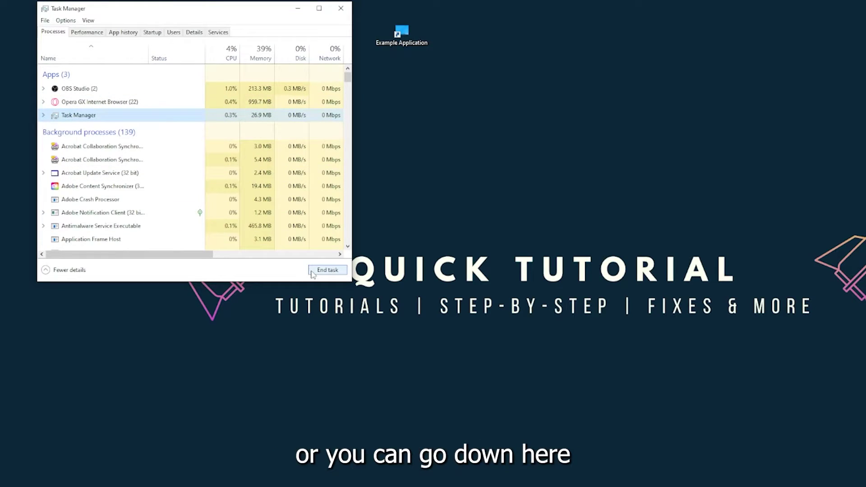
left_click(327, 271)
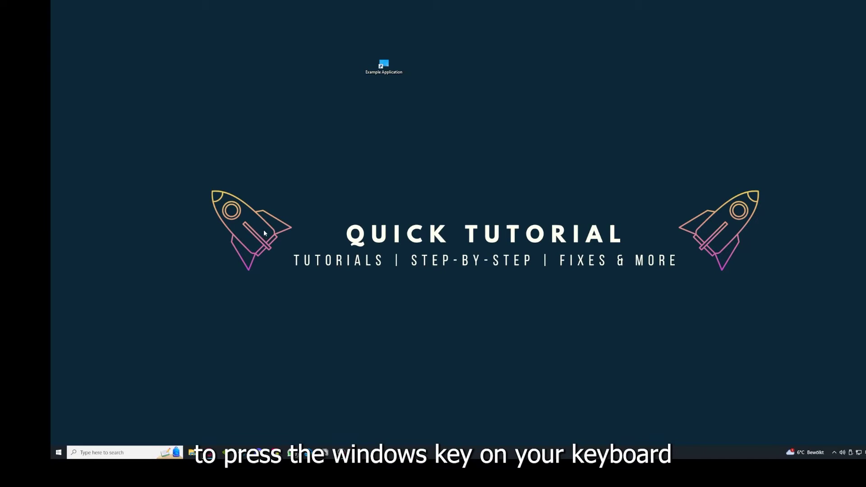
- Check the Start menu's power options, then dismiss the menu
key("super")
key("super")
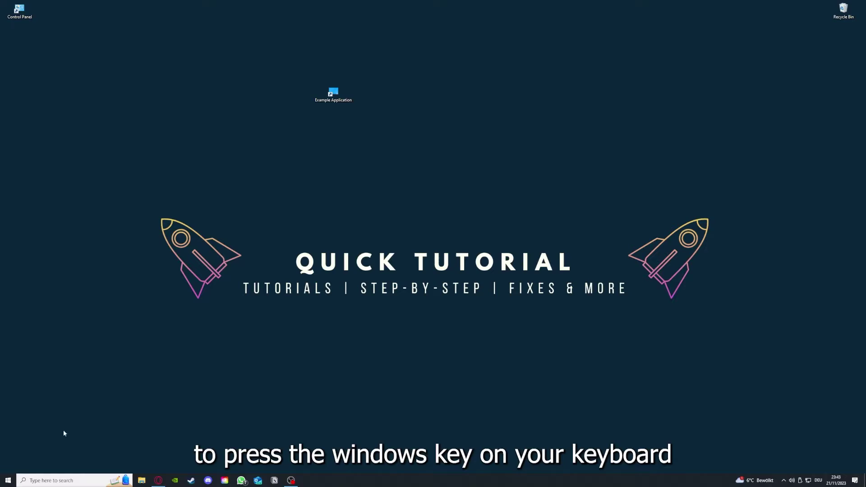
left_click(9, 478)
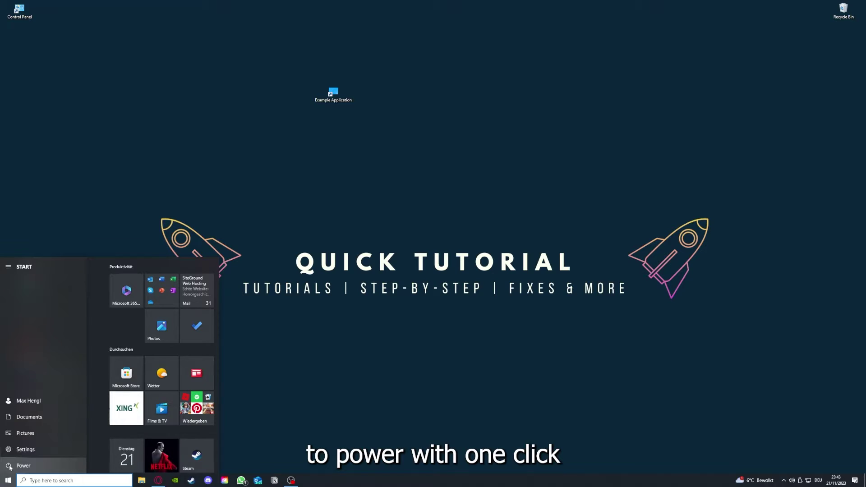
left_click(10, 467)
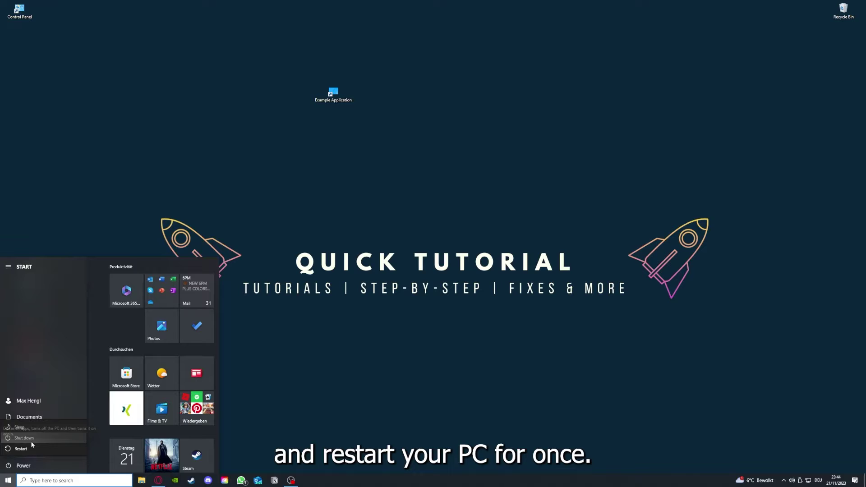
left_click(342, 346)
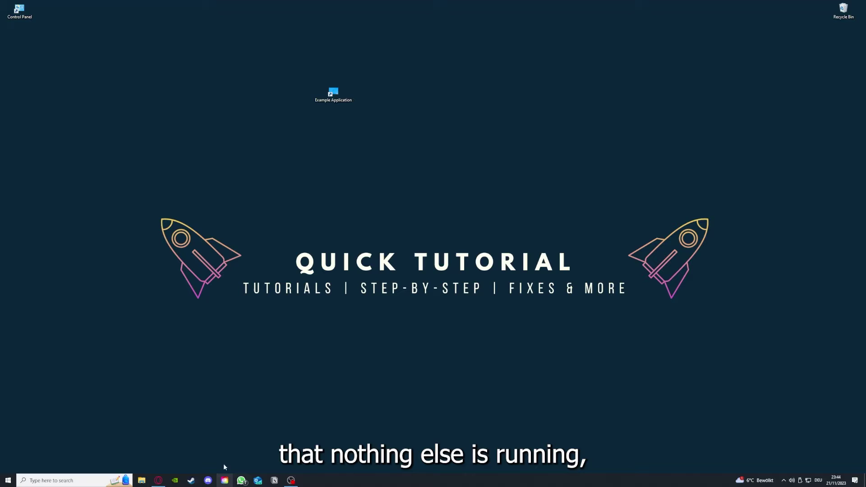
- Relaunch Task Manager on its Startup tab and maximize it to full screen
right_click(335, 481)
left_click(365, 441)
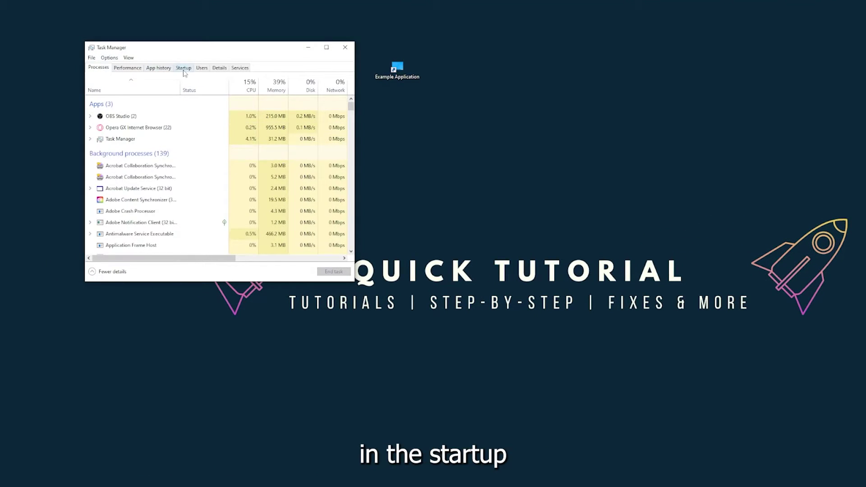
left_click(183, 68)
scroll(189, 170, "down", 2)
scroll(183, 204, "up", 3)
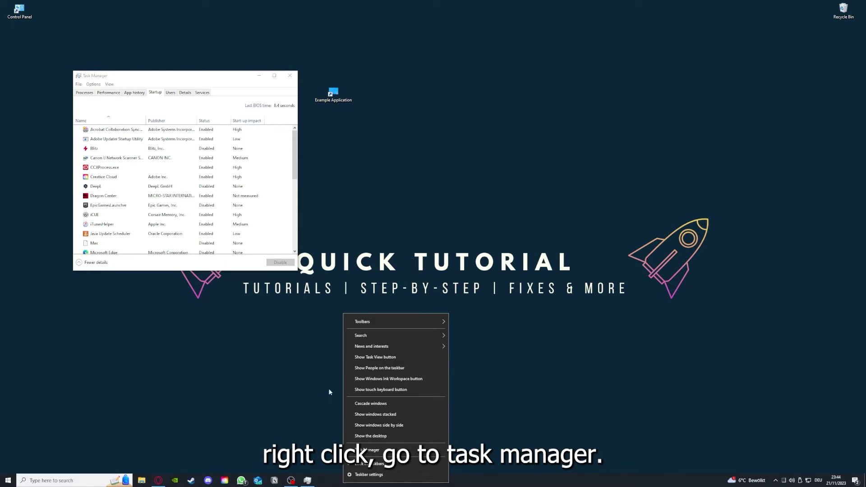
left_click(370, 450)
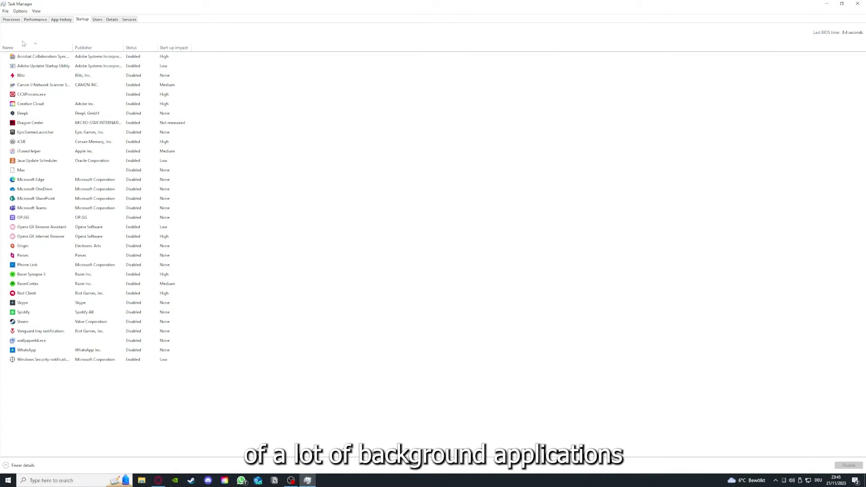
- Review the Acrobat, Microsoft OneDrive, Phone Link and iTunesHelper startup entries and their options
right_click(140, 57)
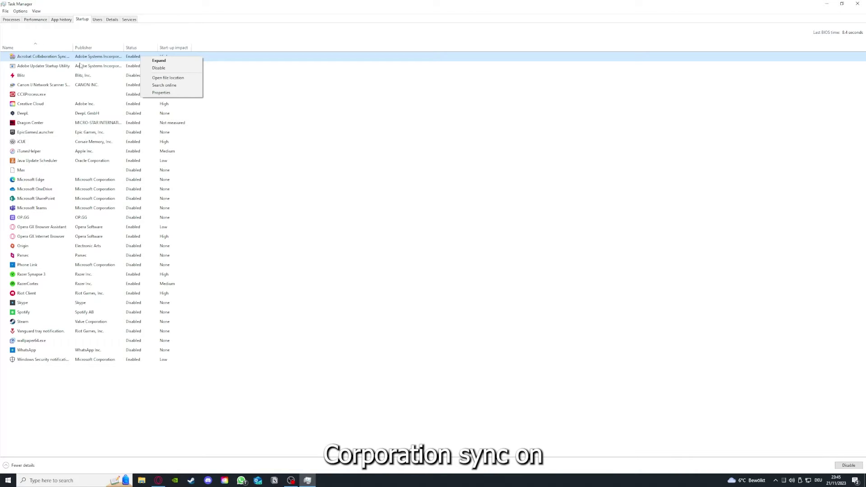
left_click(162, 70)
left_click(303, 92)
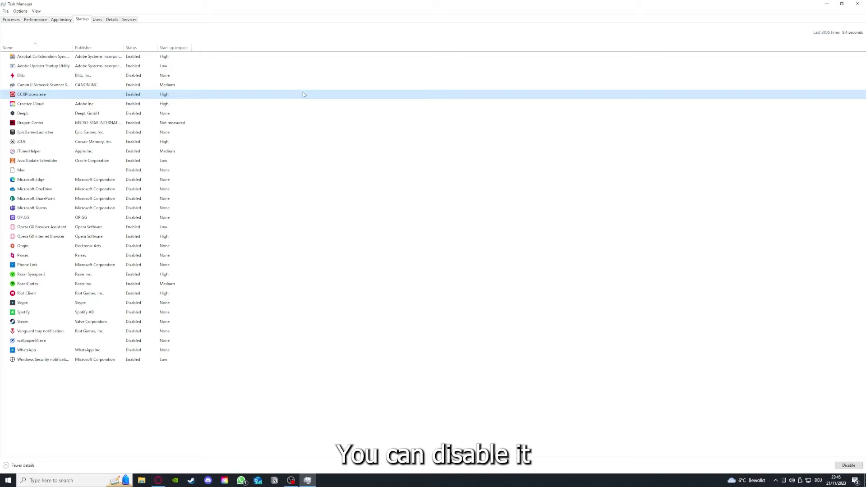
left_click(453, 191)
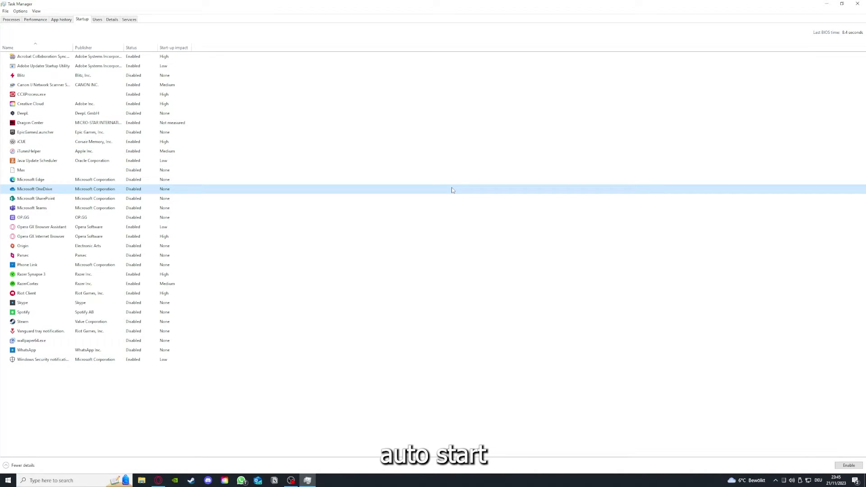
left_click(57, 58)
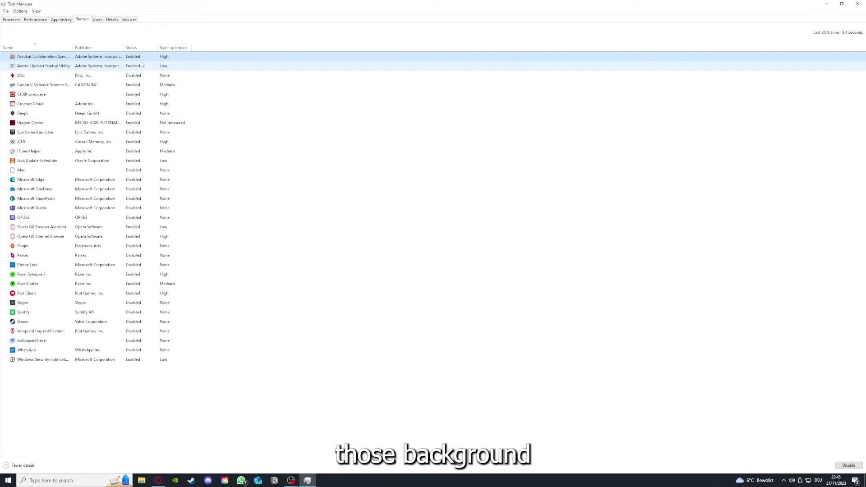
right_click(97, 198)
left_click(242, 270)
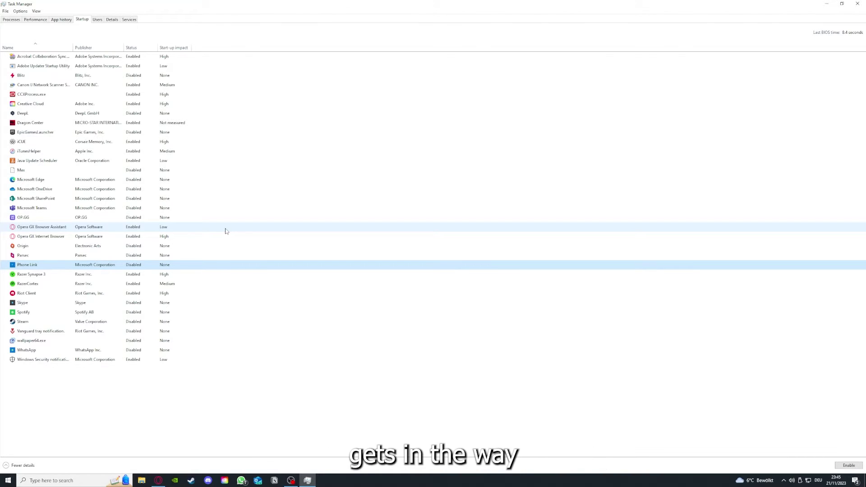
left_click(190, 154)
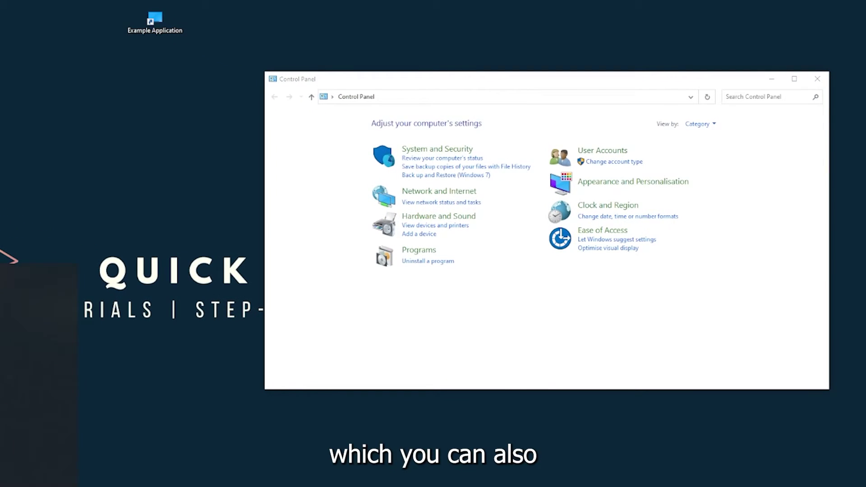
- Reach Programs and Features in Control Panel and start Uninstall/Change on the Overwolf entry
key("super")
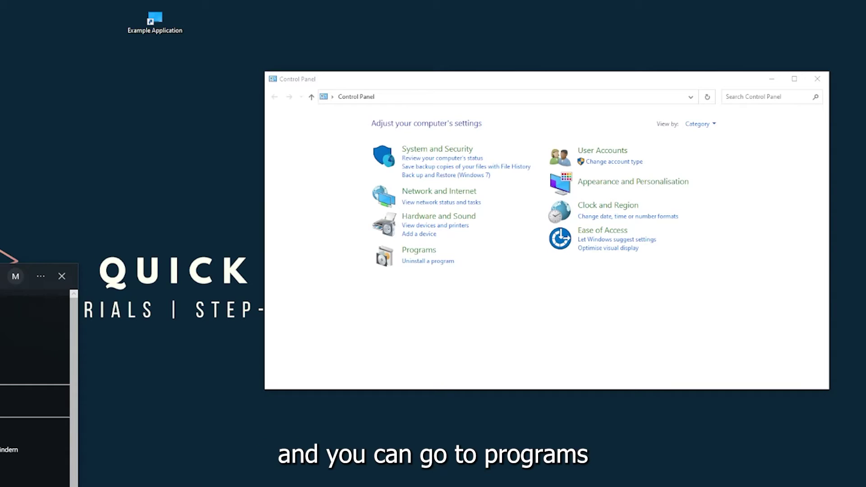
key("Escape")
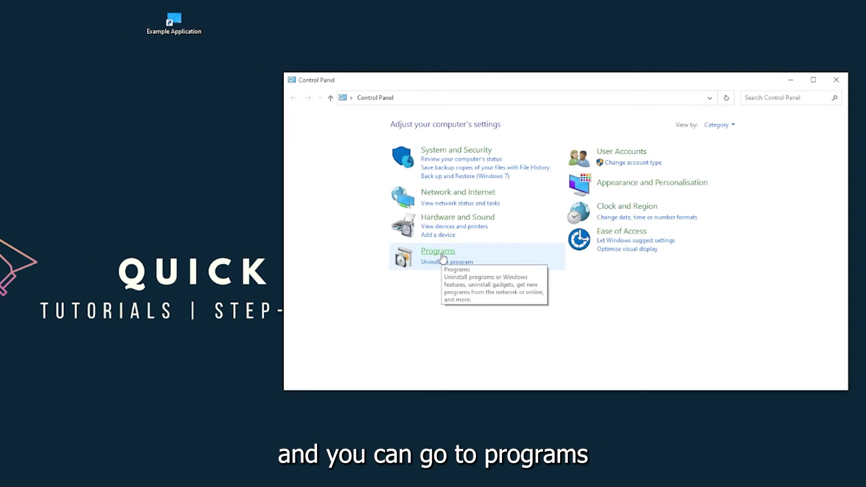
left_click(437, 252)
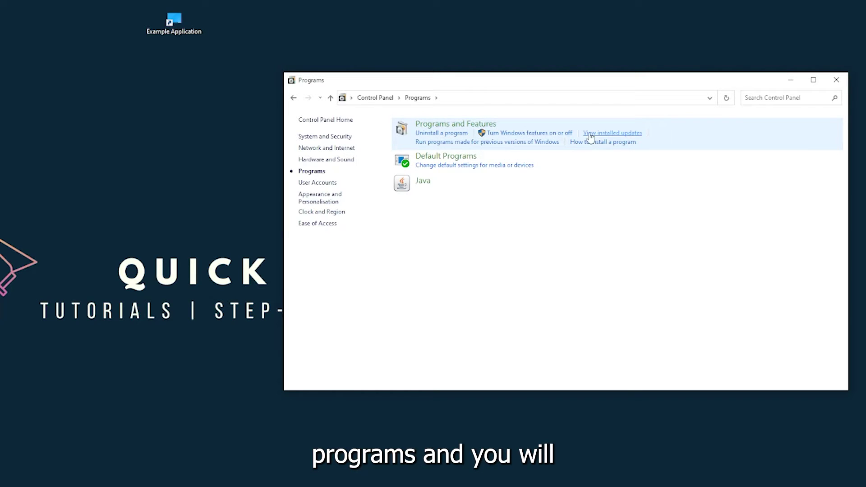
left_click(468, 132)
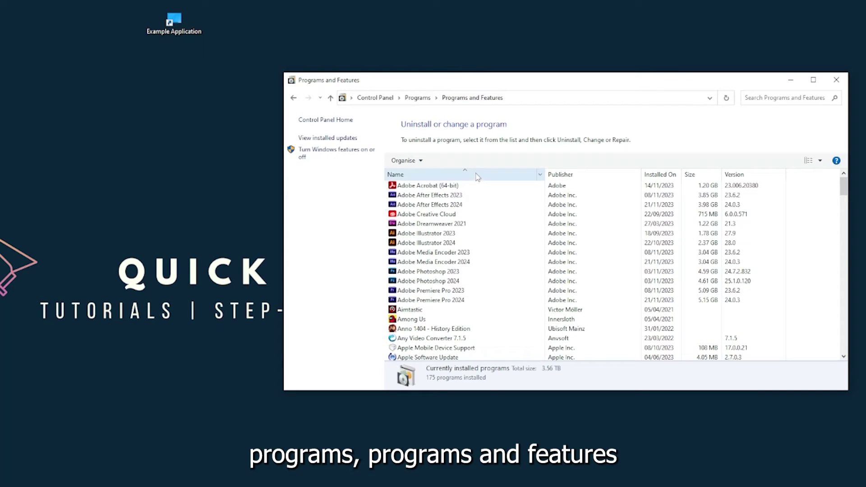
scroll(468, 216, "down", 4)
scroll(457, 254, "down", 8)
scroll(458, 254, "down", 8)
scroll(458, 254, "down", 8)
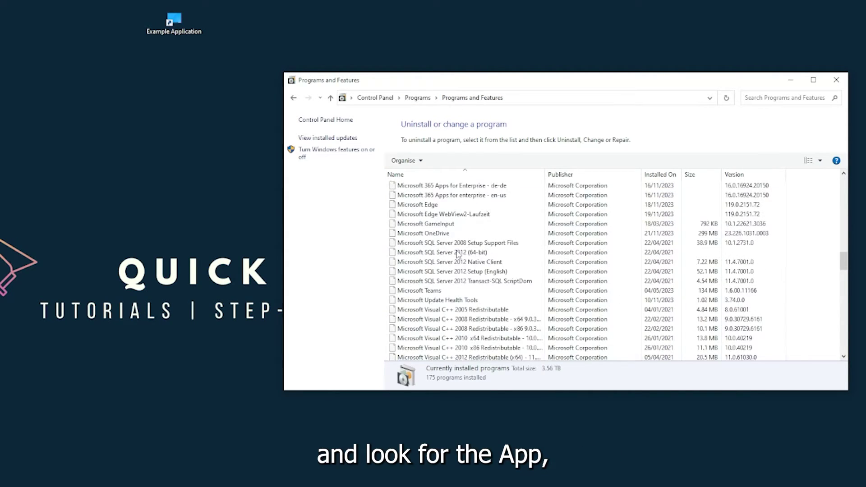
scroll(457, 254, "down", 5)
scroll(457, 256, "down", 5)
scroll(456, 259, "down", 5)
scroll(455, 262, "down", 5)
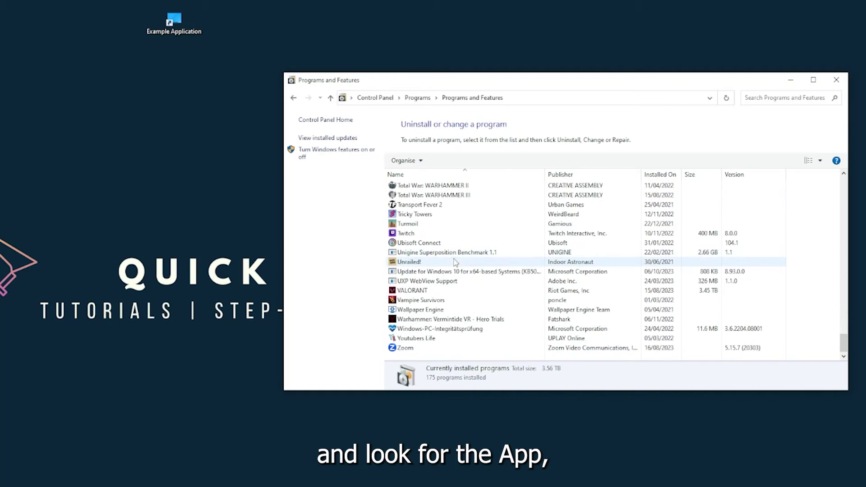
scroll(447, 280, "up", 6)
scroll(435, 299, "up", 5)
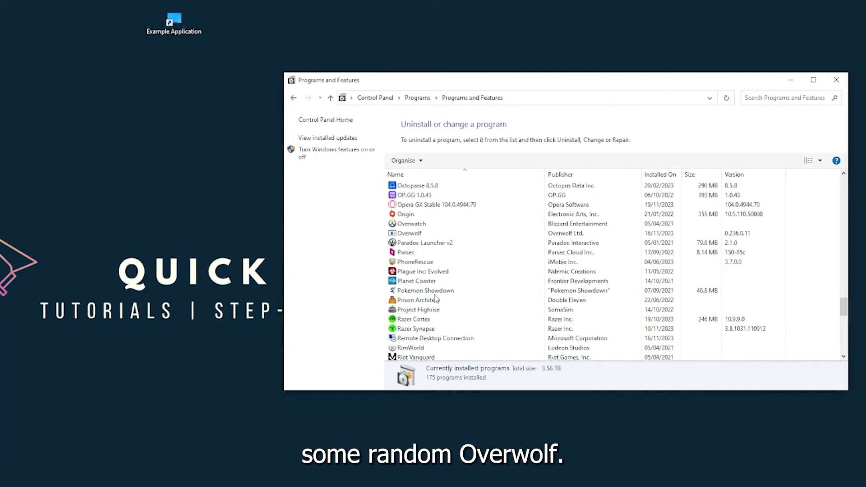
scroll(430, 296, "up", 1)
scroll(423, 294, "up", 1)
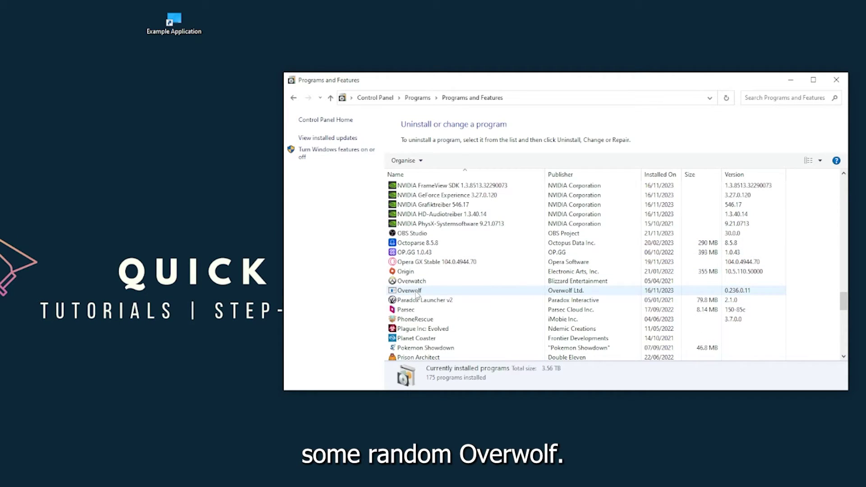
left_click(418, 294)
right_click(417, 292)
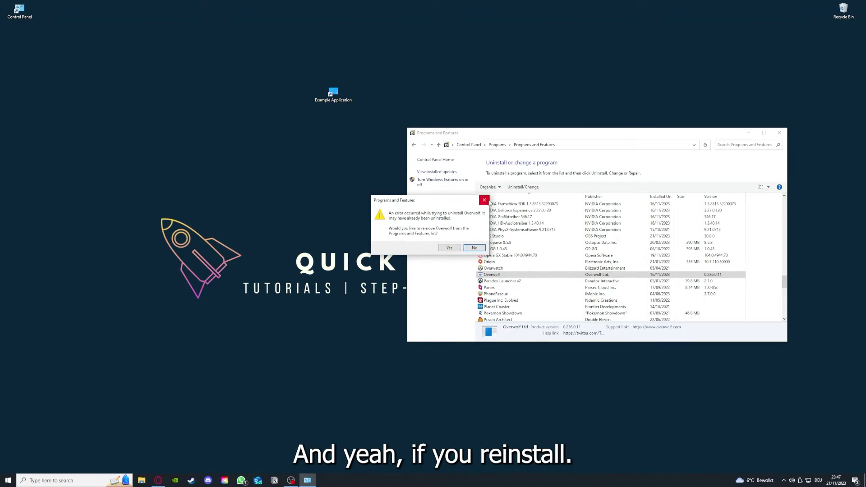
- Confirm removing Overwolf from the list and close the Programs and Features window
left_click(484, 200)
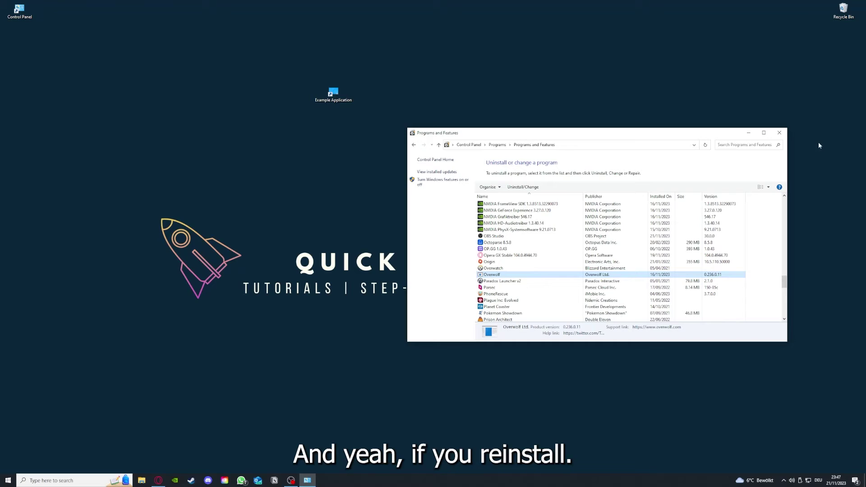
left_click(780, 132)
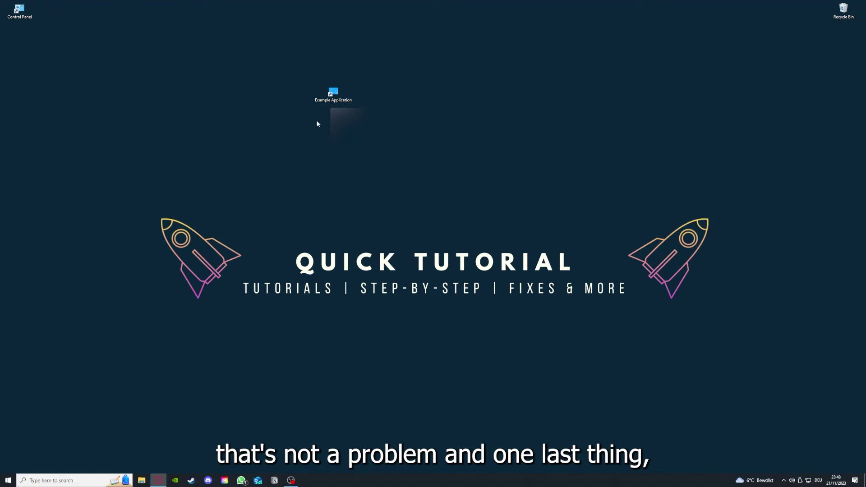
- View the Example Application shortcut's properties, checking Security and Previous Versions before returning to Shortcut
right_click(329, 90)
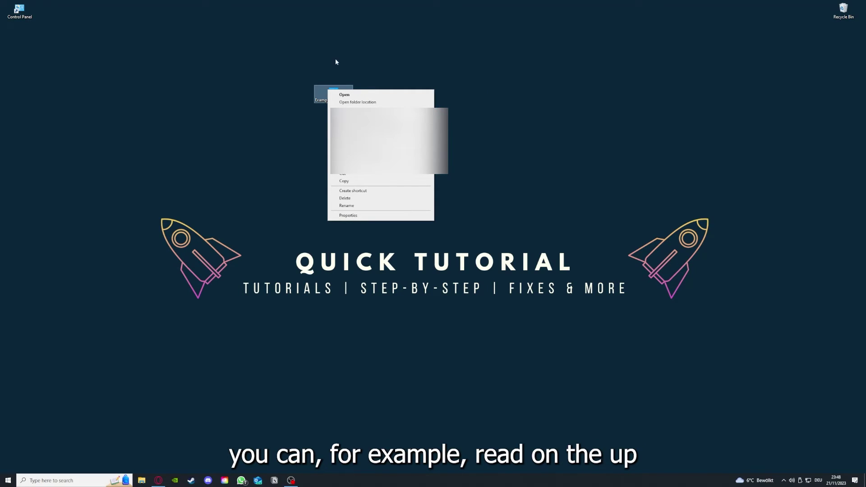
left_click(346, 217)
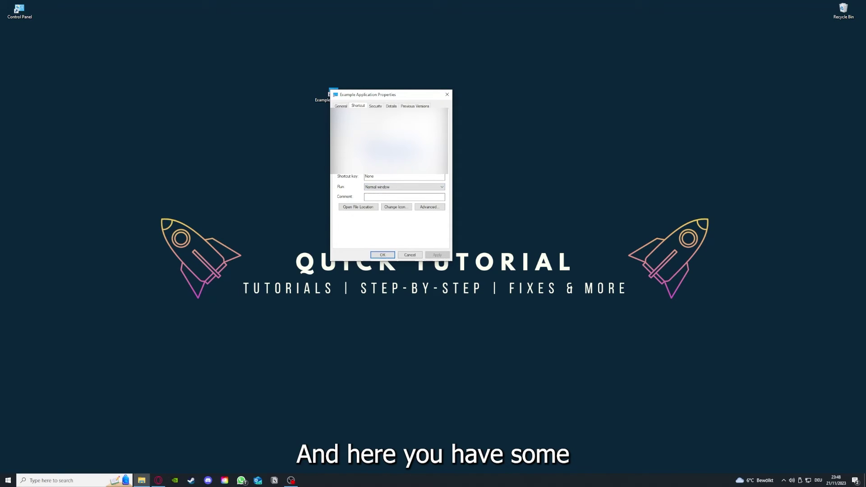
key("ctrl+Tab")
key("ctrl+Tab")
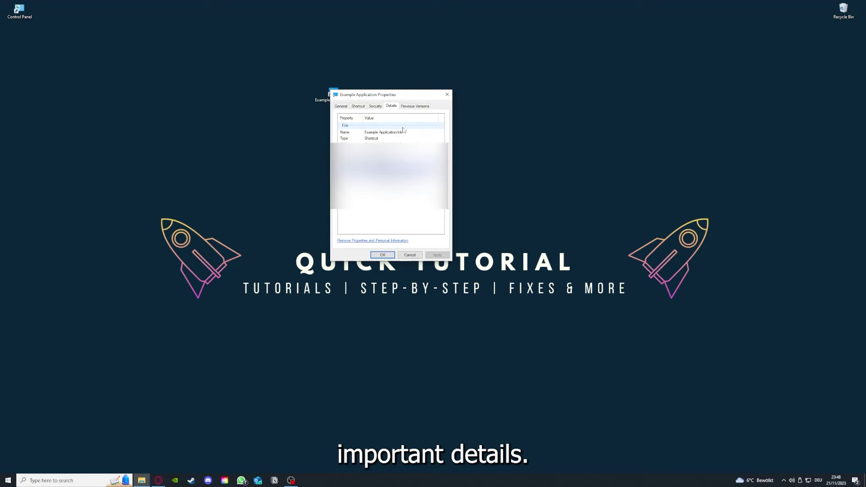
left_click_drag(392, 95, 458, 125)
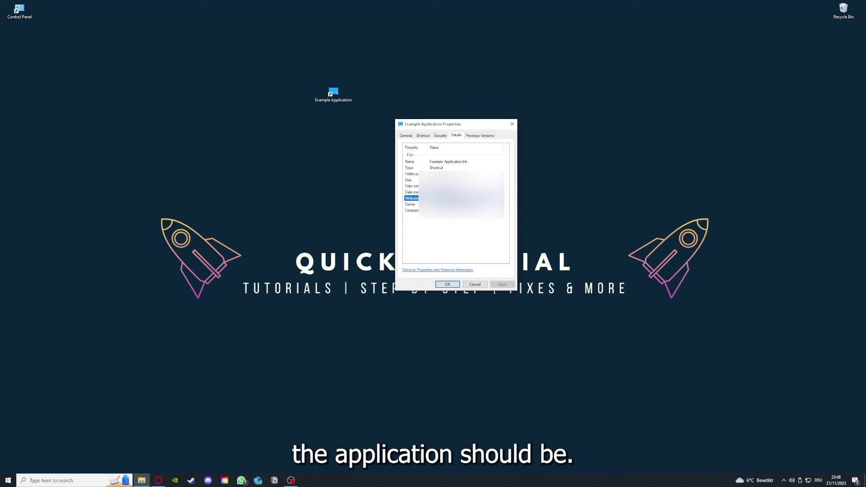
left_click(485, 139)
left_click(423, 138)
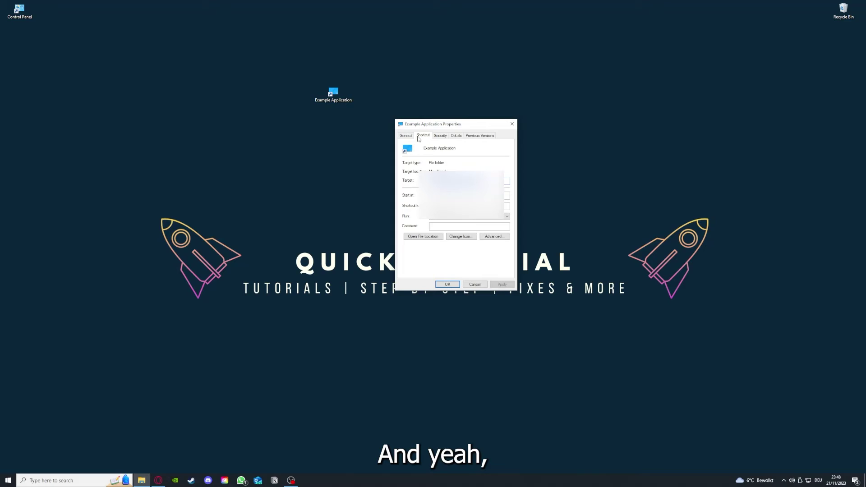
- Show the shortcut's file location in Explorer at This PC and select the Desktop folder
left_click(424, 237)
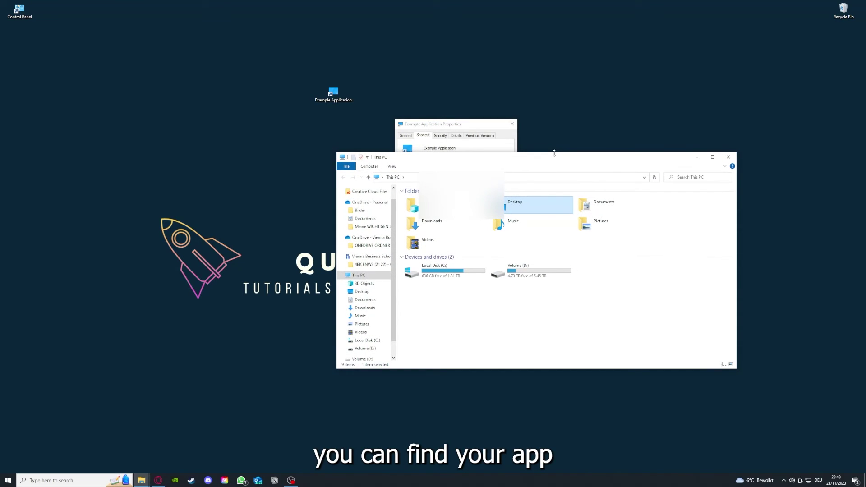
left_click_drag(555, 157, 458, 250)
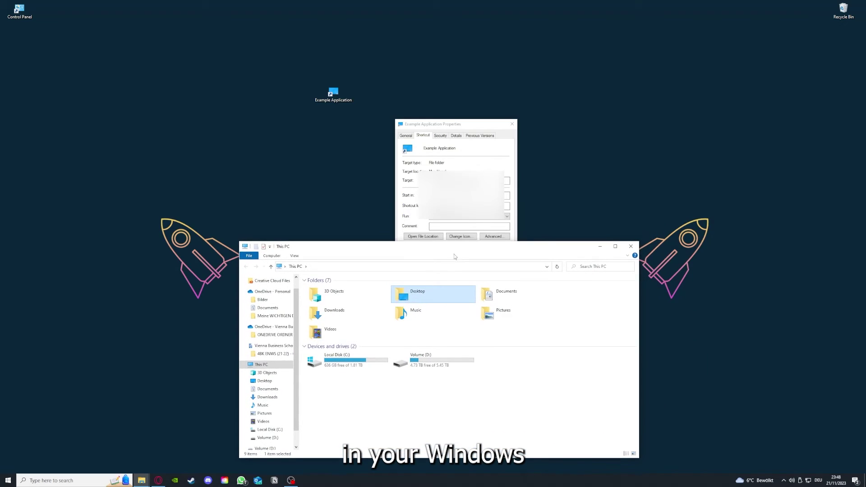
left_click(437, 287)
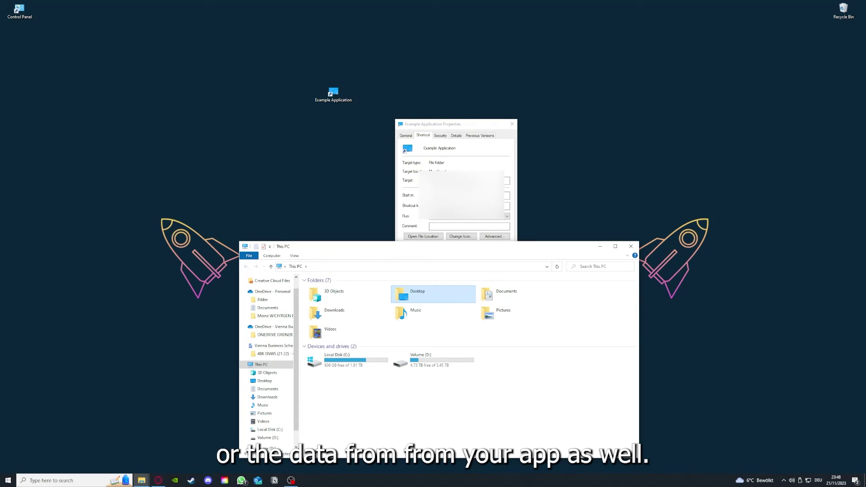
left_click(429, 291)
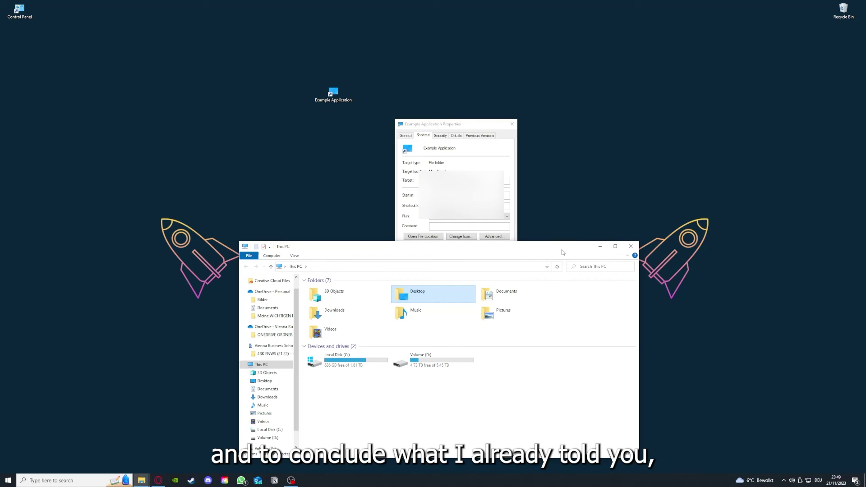
- Close the This PC window and the shortcut's properties, leaving the bare desktop
left_click(631, 246)
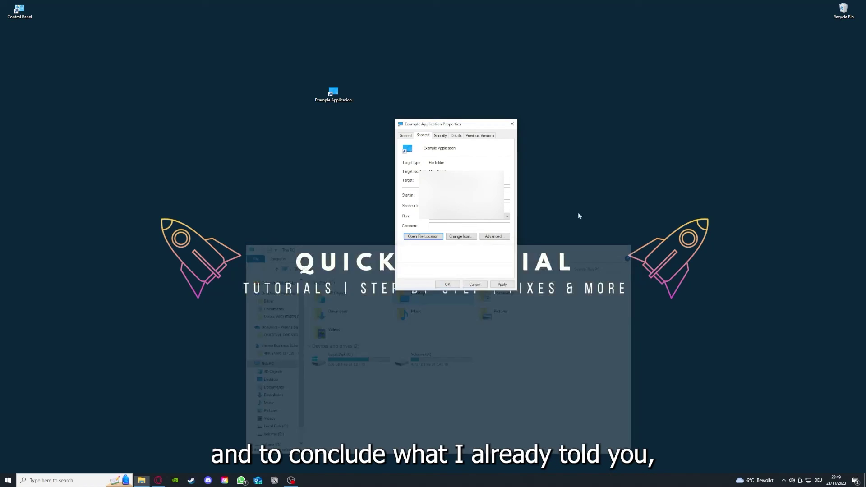
left_click(513, 124)
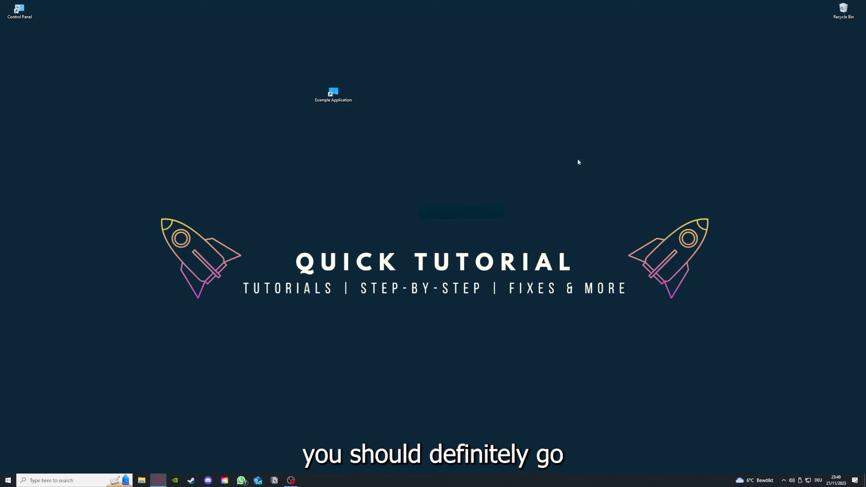